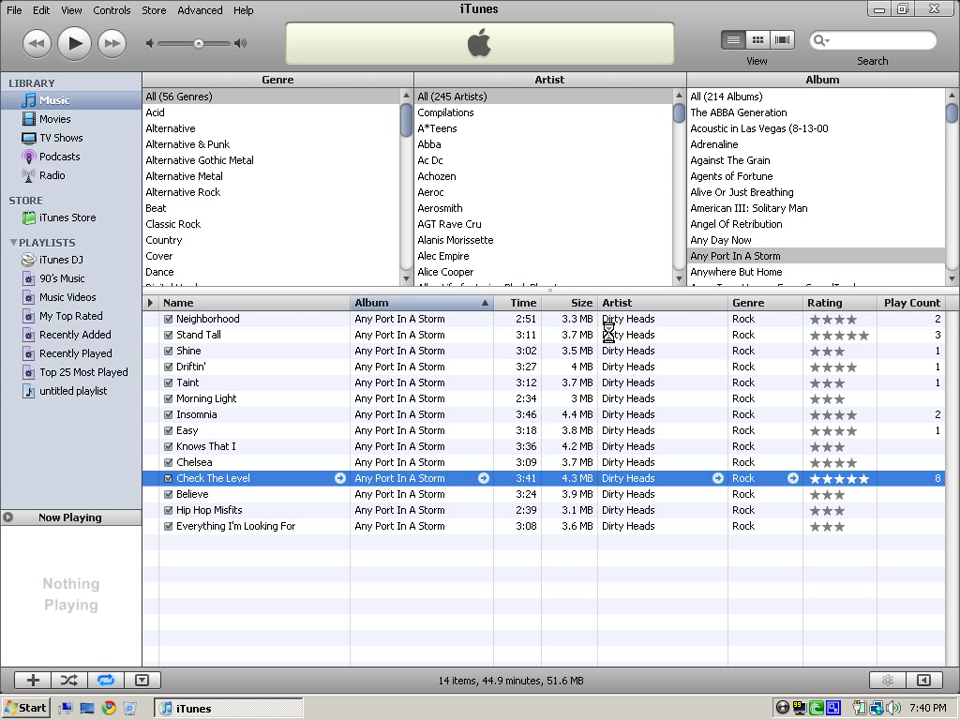
Check the Check The Level track's info to see its file type
click(250, 461)
click(250, 472)
right_click(250, 478)
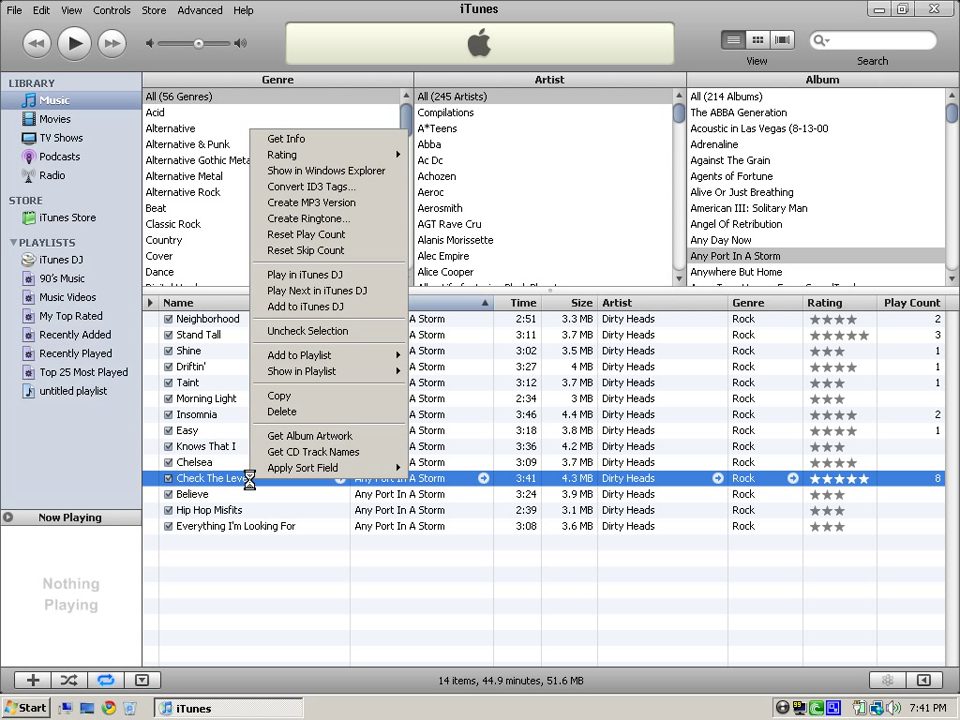
click(314, 141)
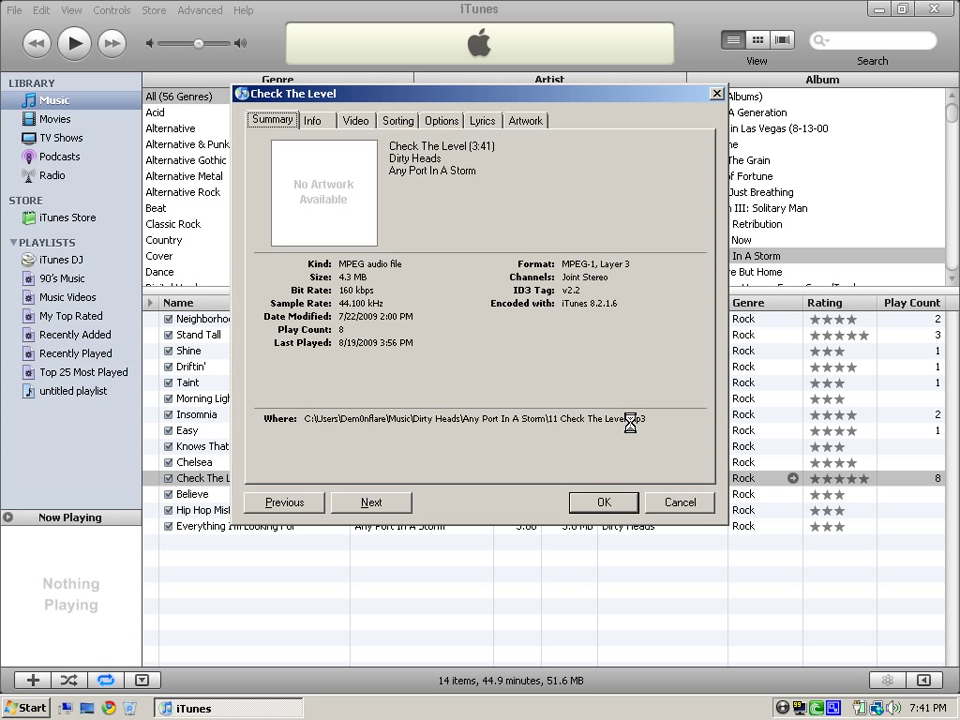
click(606, 503)
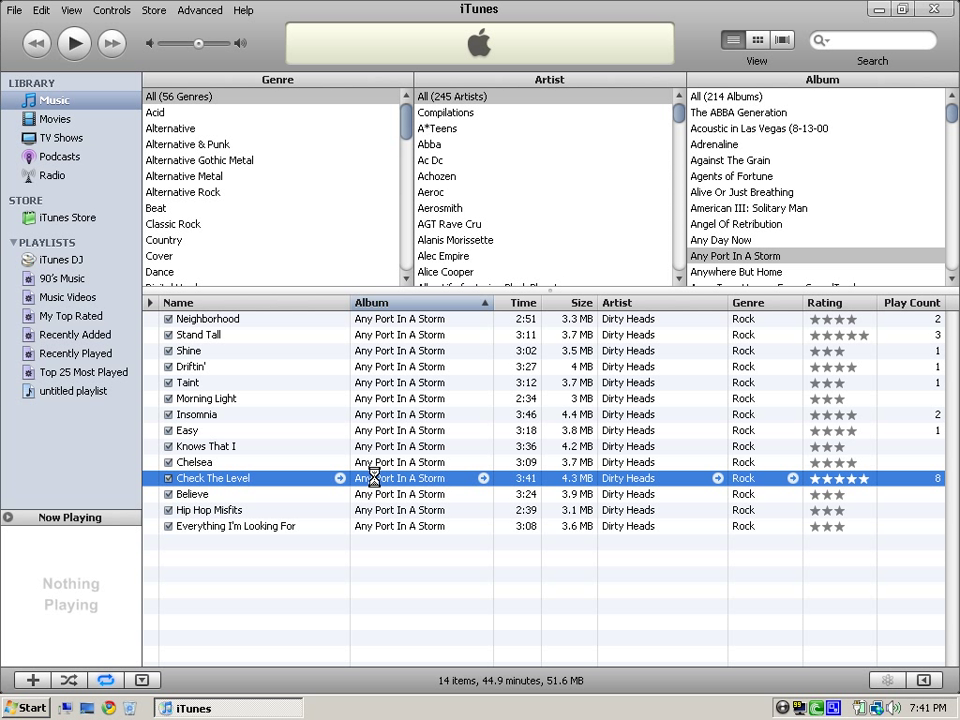
Set importing to WAV Encoder, Custom 8.000 kHz, 16-bit, Stereo, and save preferences
click(70, 10)
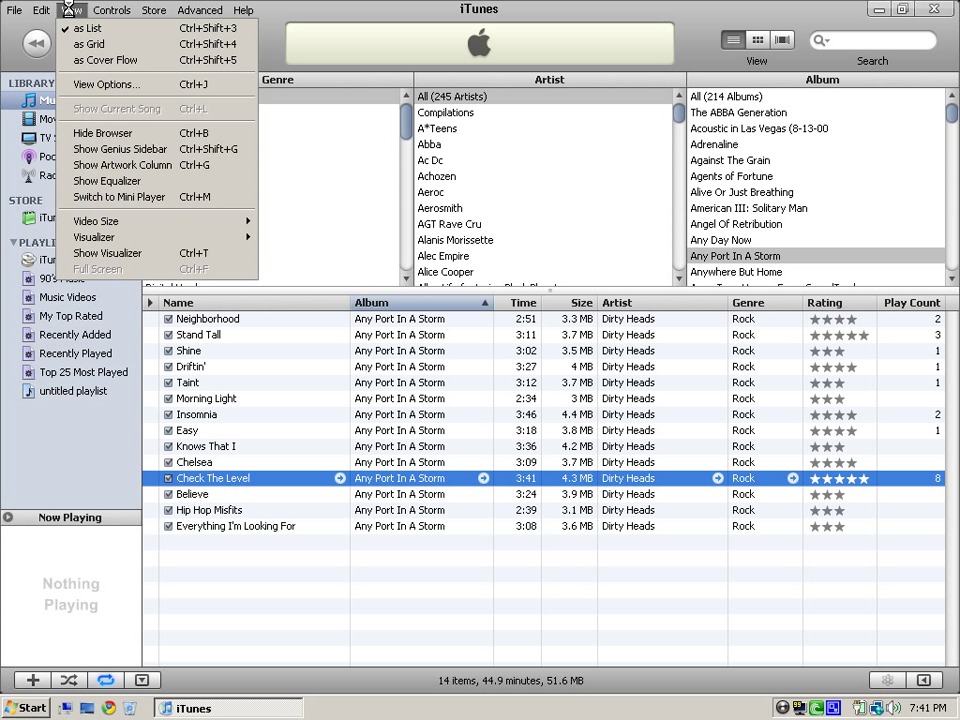
click(66, 152)
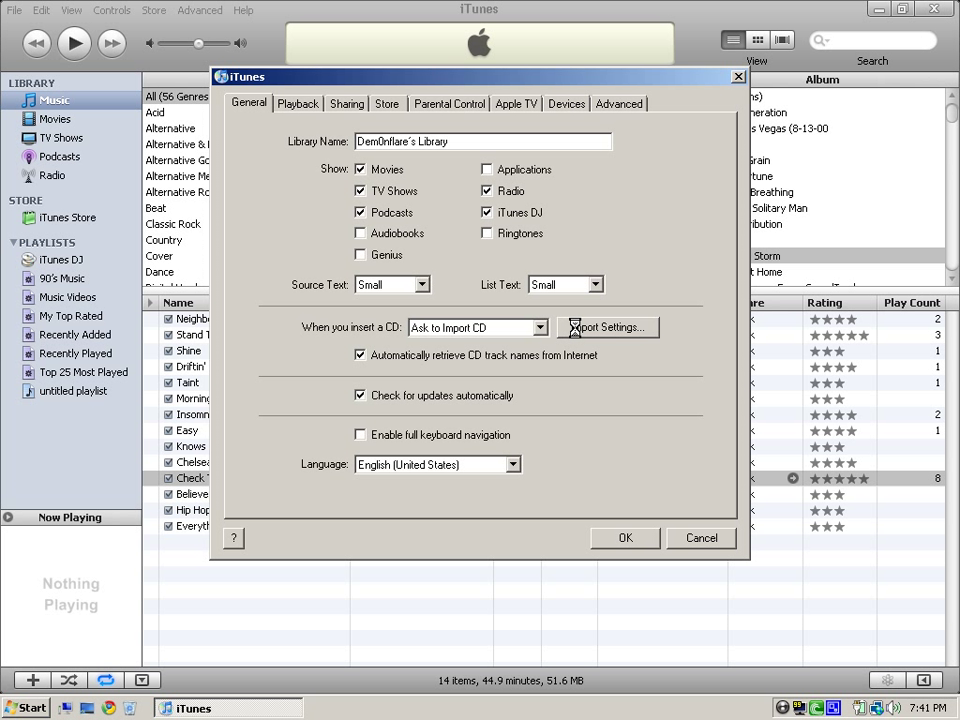
click(575, 327)
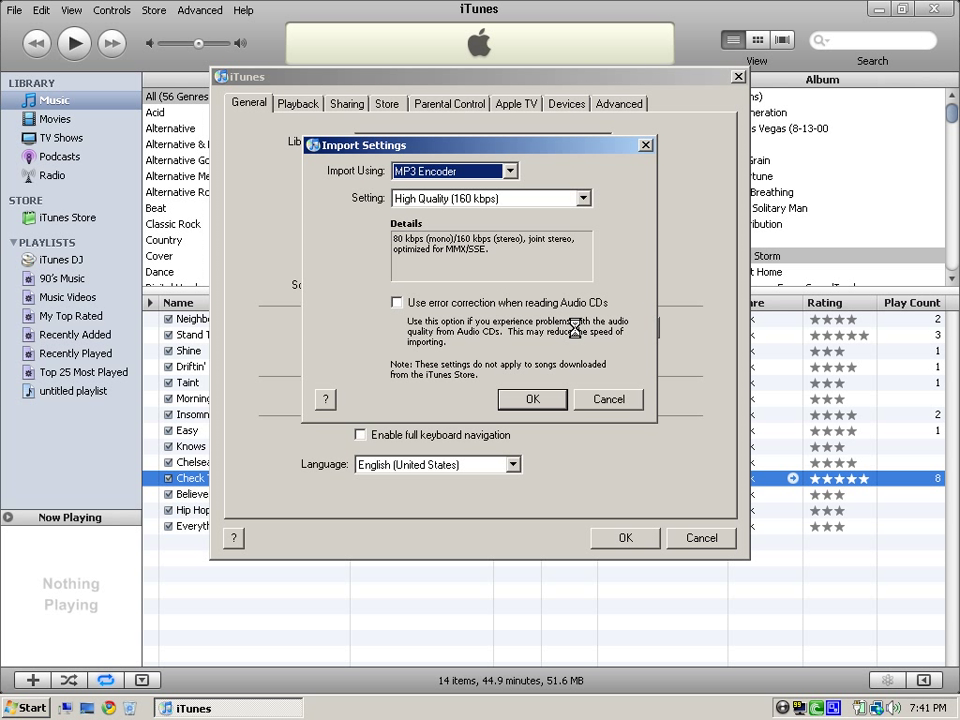
click(501, 171)
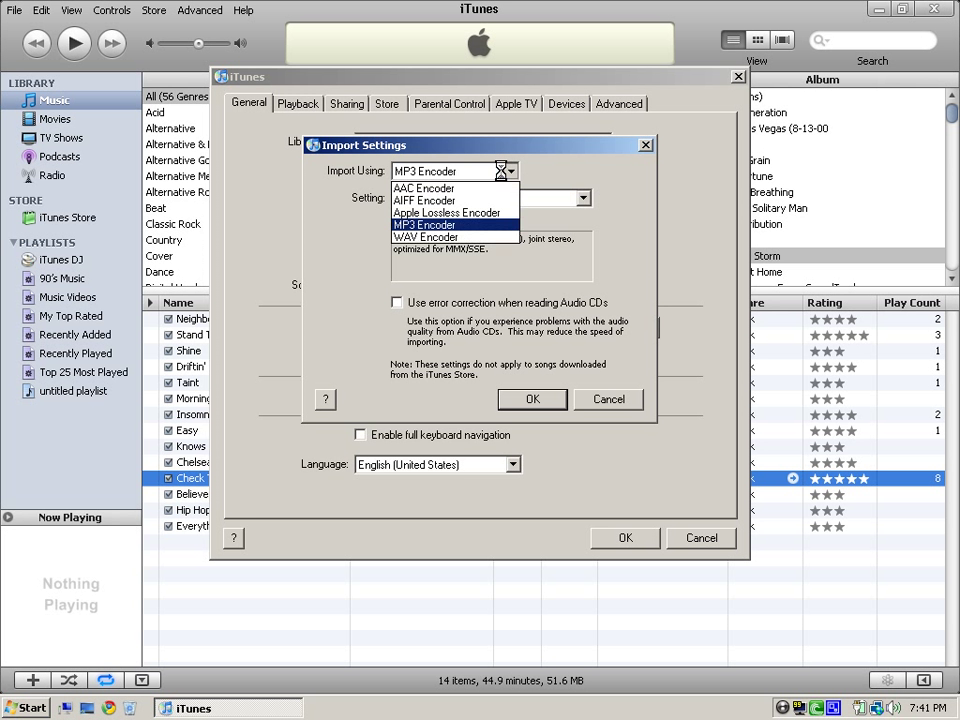
click(482, 236)
click(507, 197)
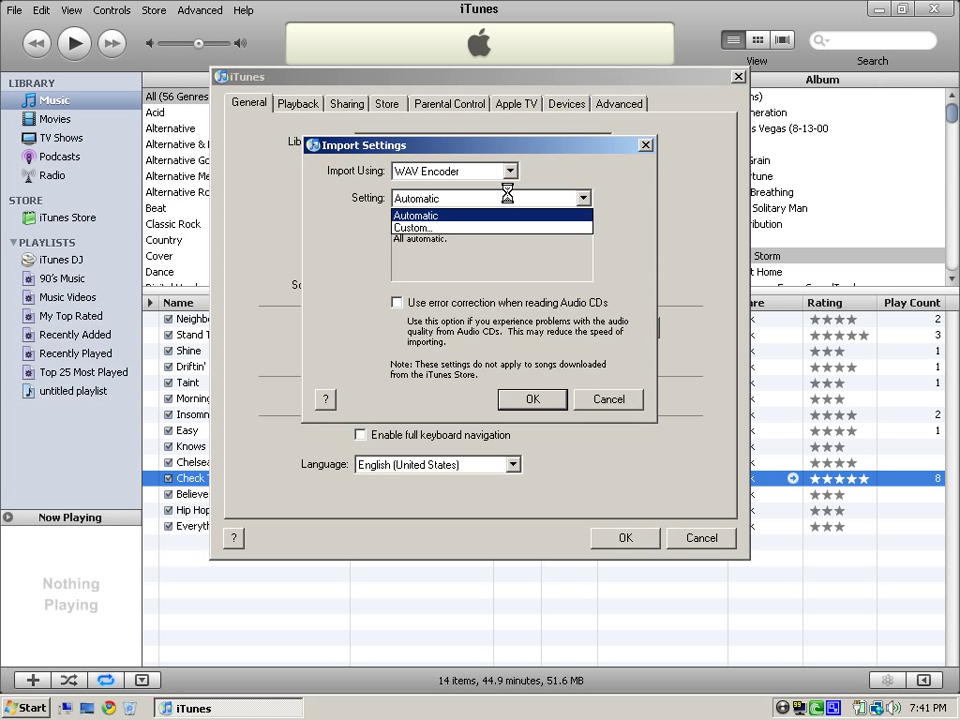
click(497, 226)
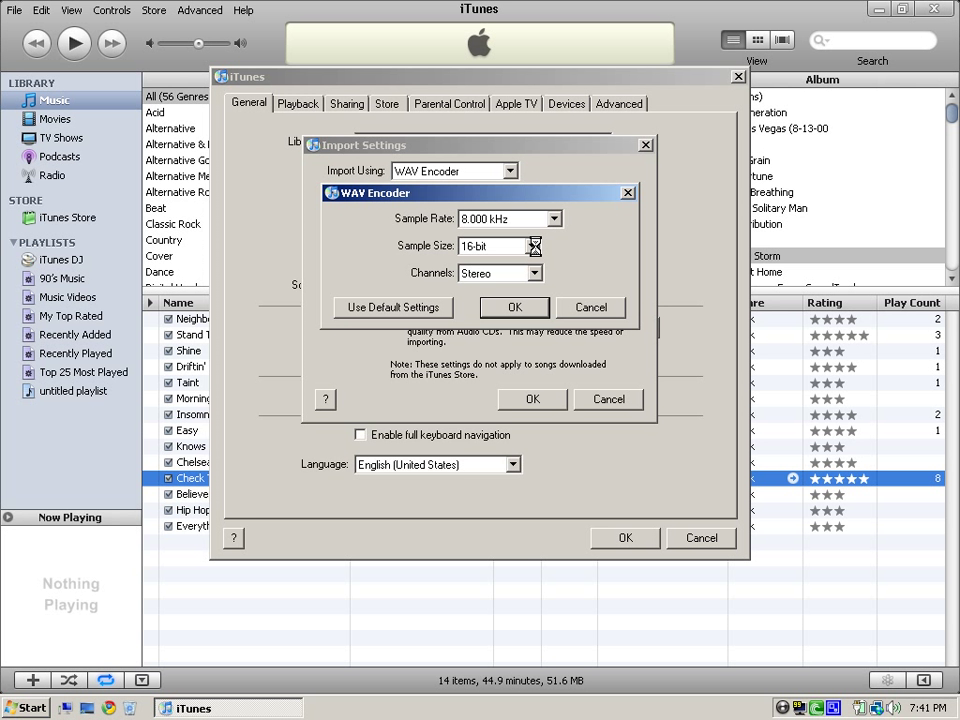
click(515, 309)
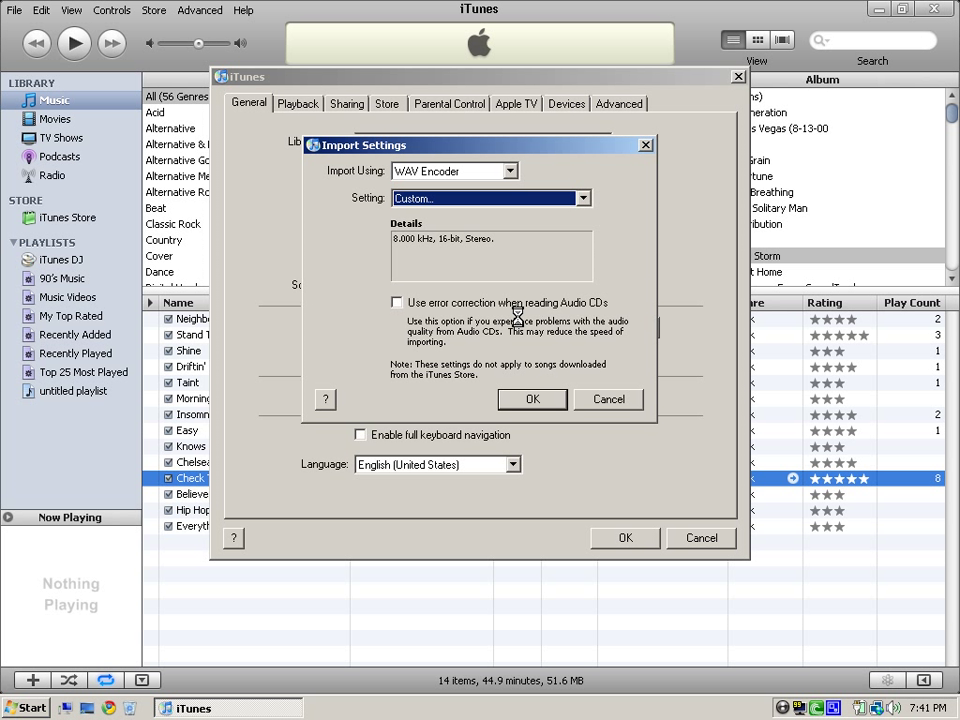
click(526, 397)
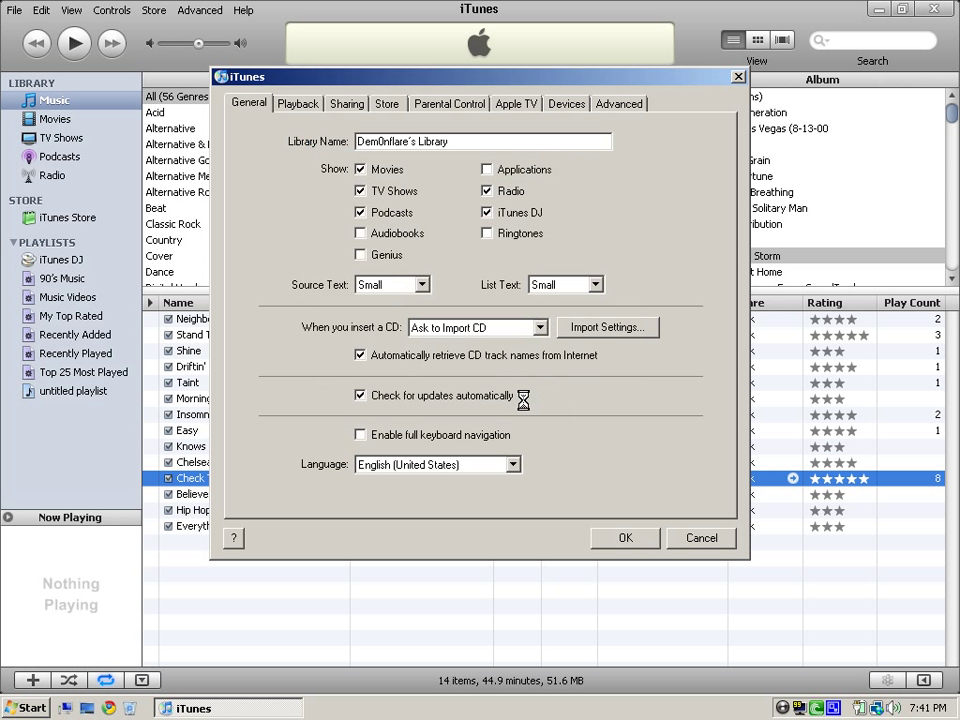
click(614, 533)
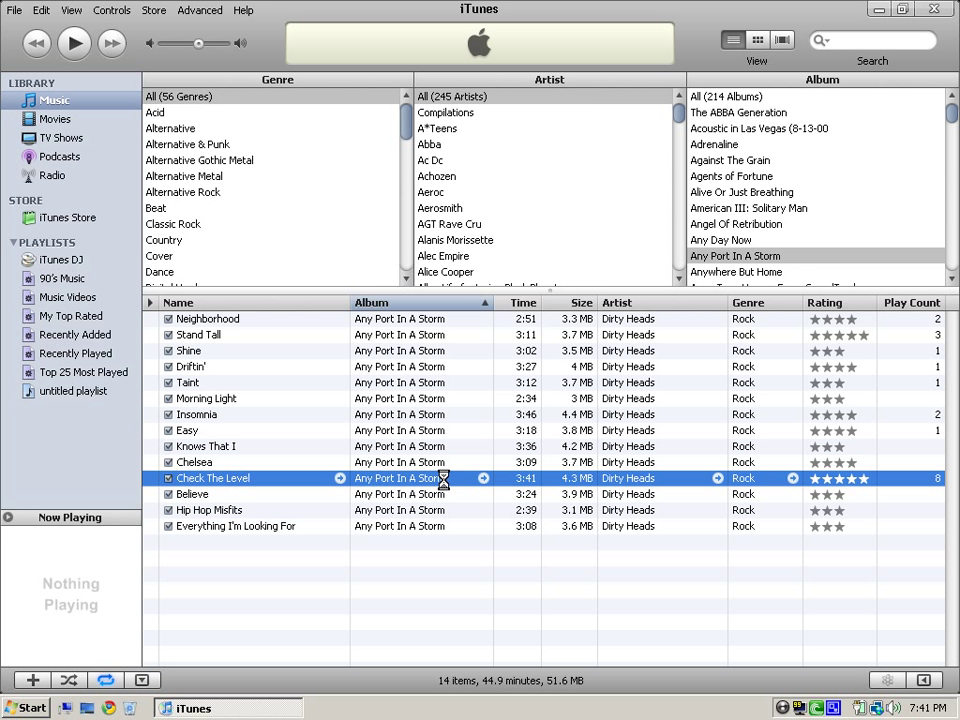
Create a WAV version of Check The Level, then return to the Music library
right_click(443, 480)
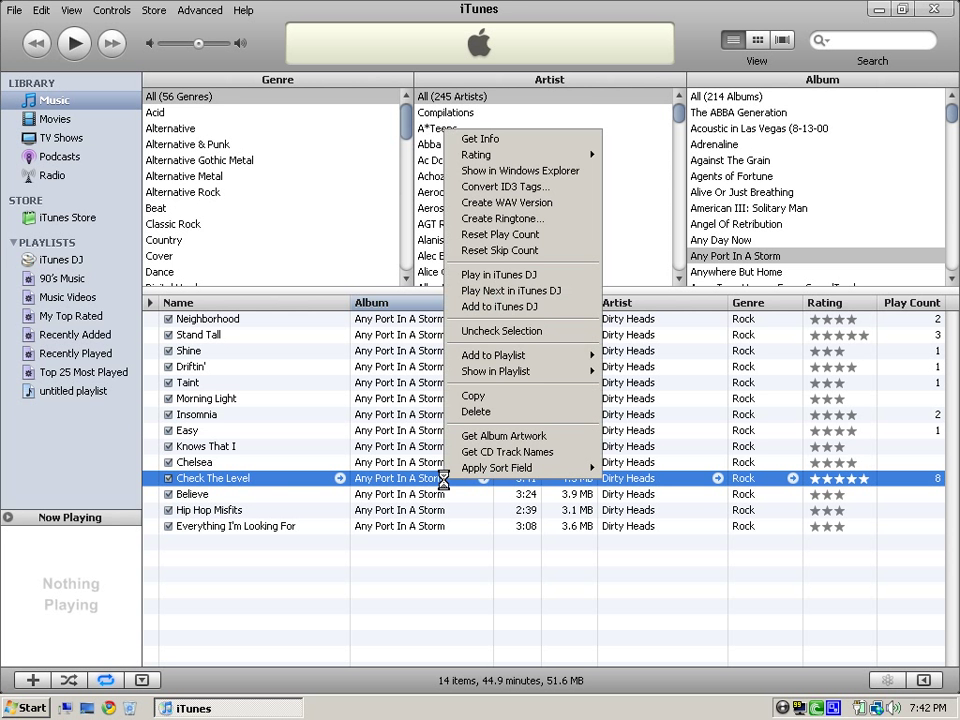
click(522, 203)
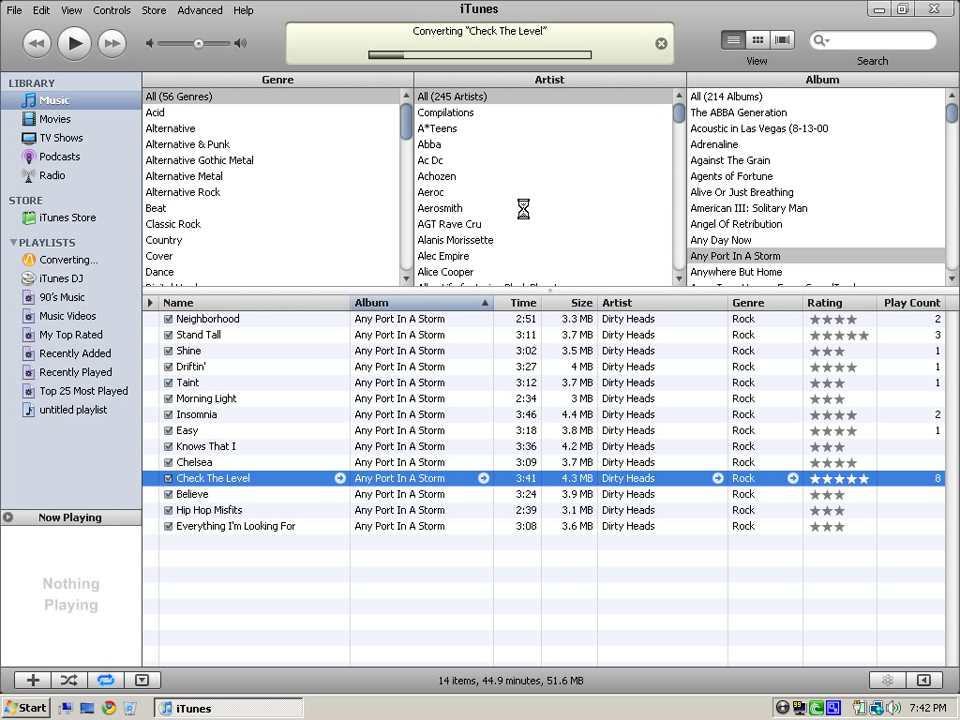
click(93, 259)
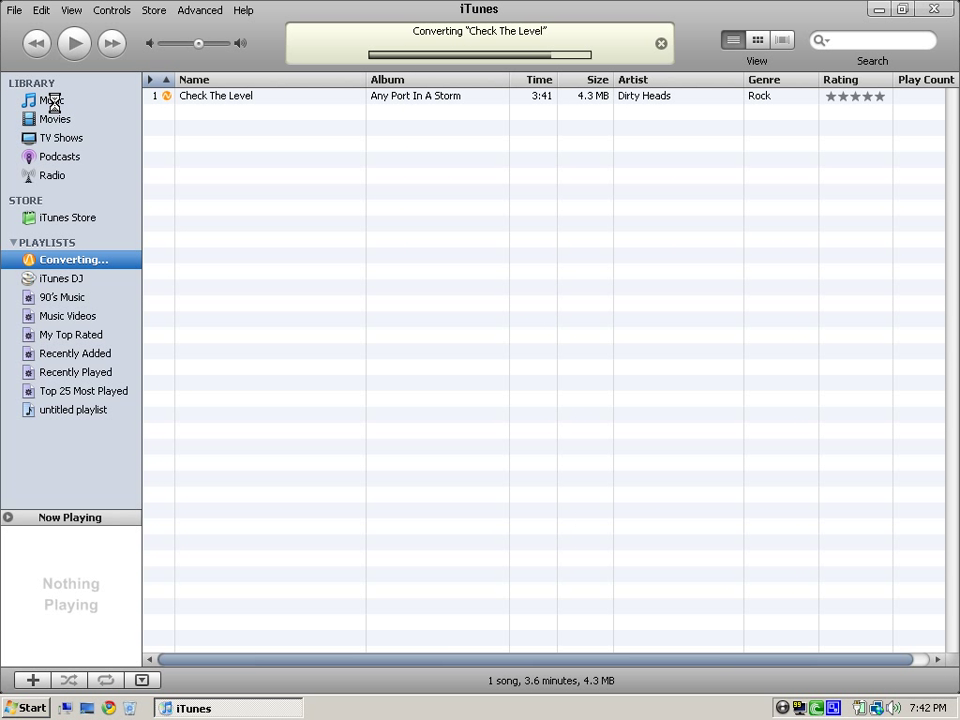
click(54, 101)
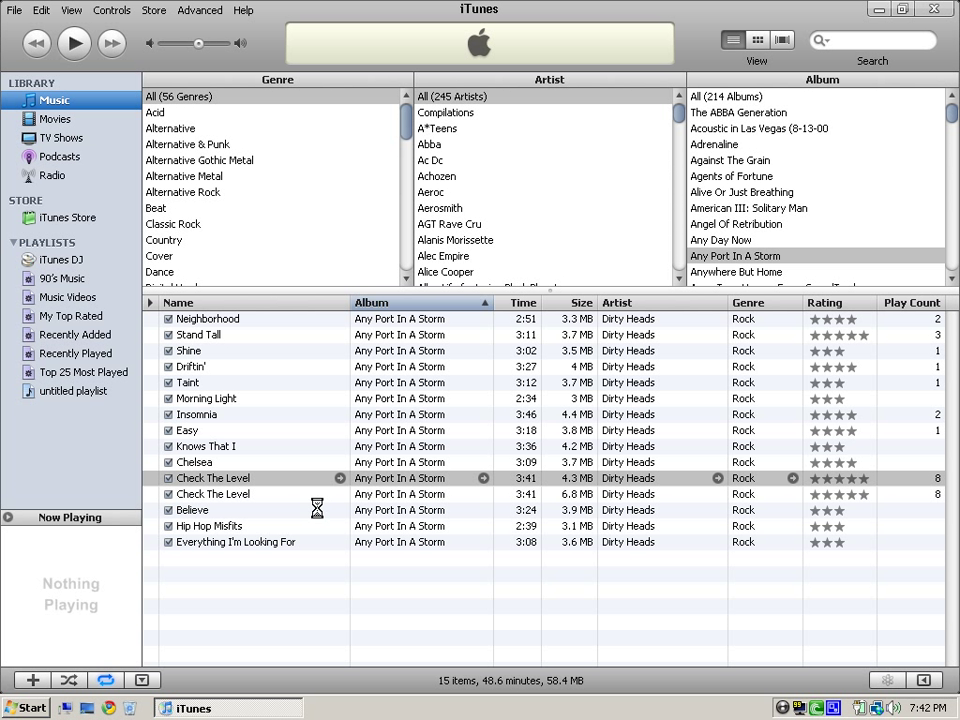
Confirm the new Check The Level copy is WAV via Get Info, then delete it
click(315, 494)
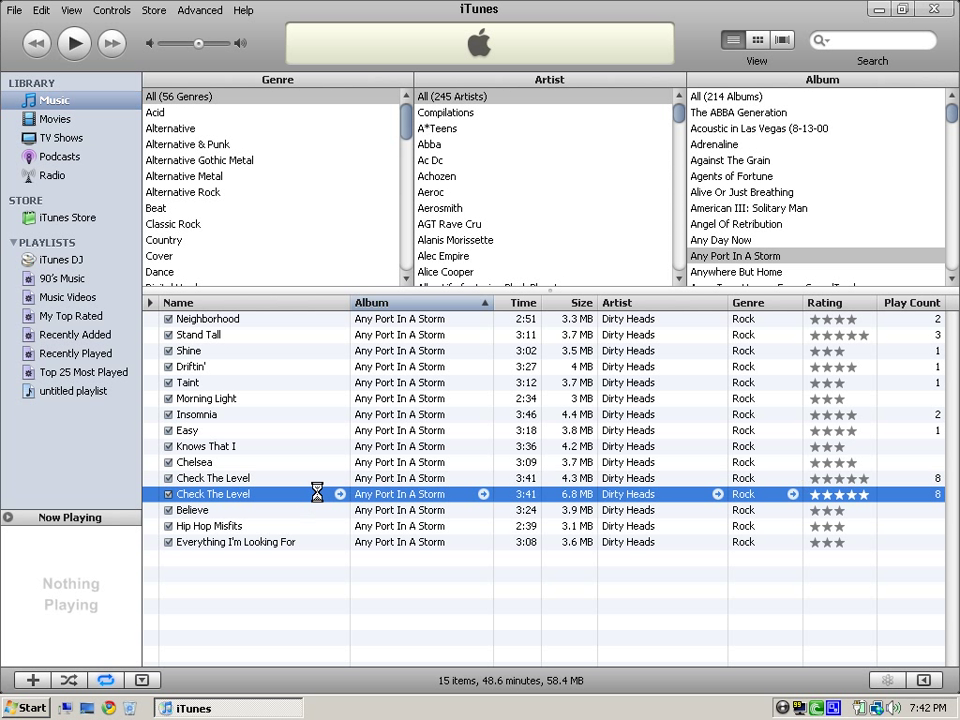
right_click(315, 494)
click(370, 167)
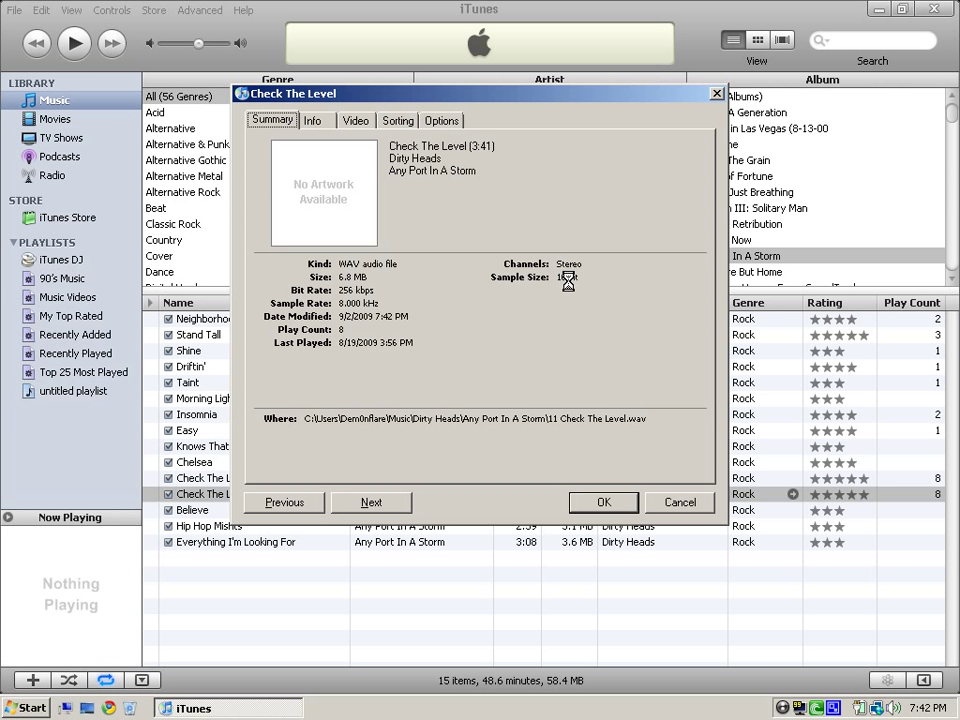
click(655, 503)
right_click(523, 490)
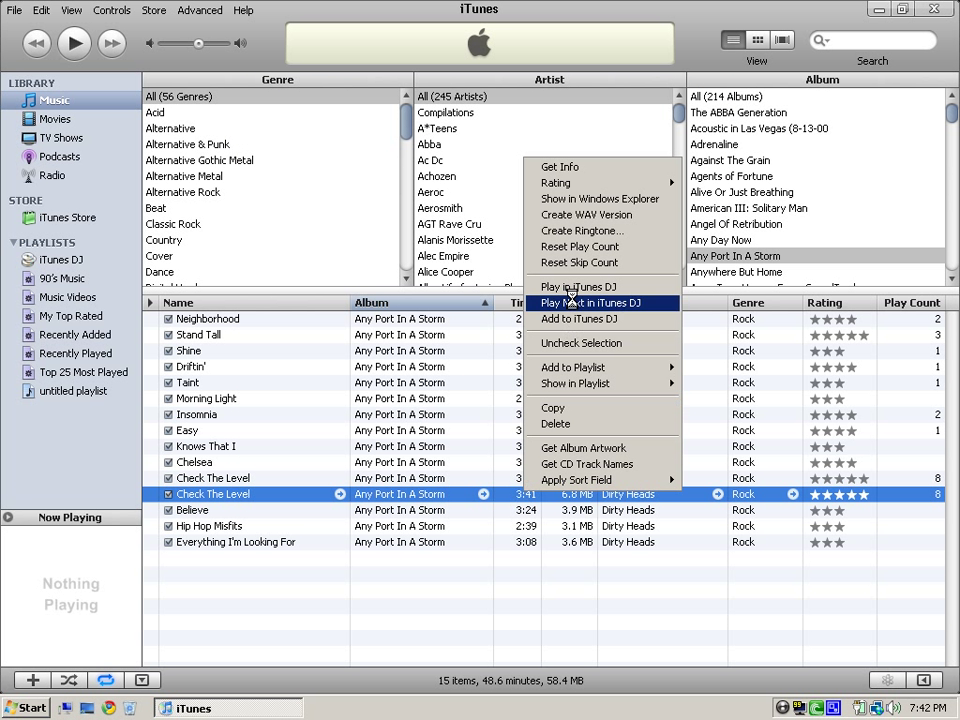
click(574, 423)
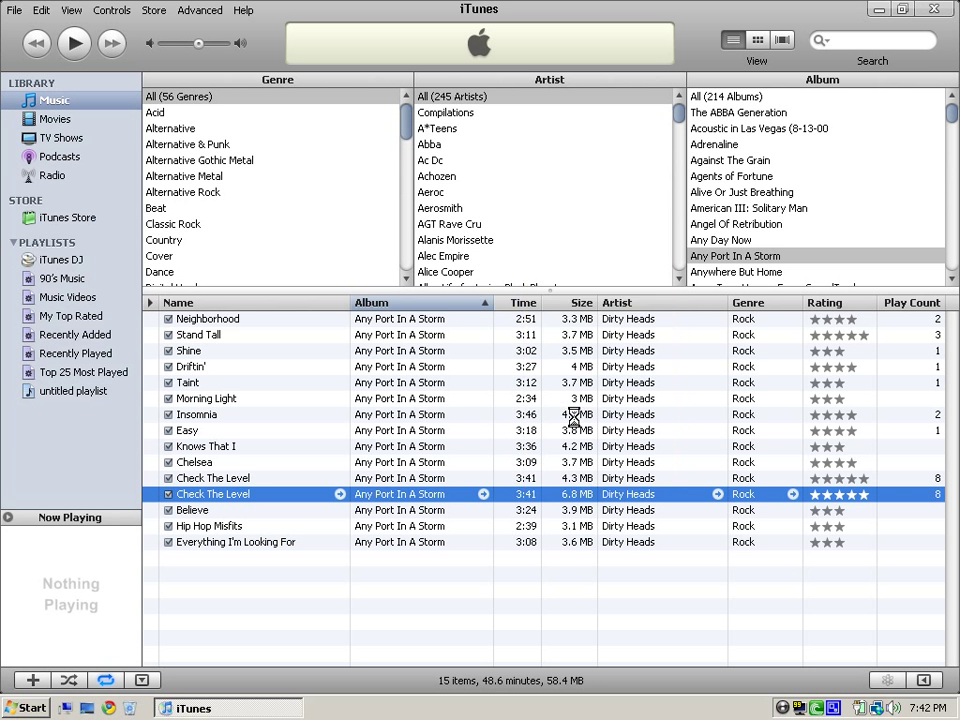
Send the WAV copy to the Recycle Bin and reopen Import Settings in Preferences
click(534, 298)
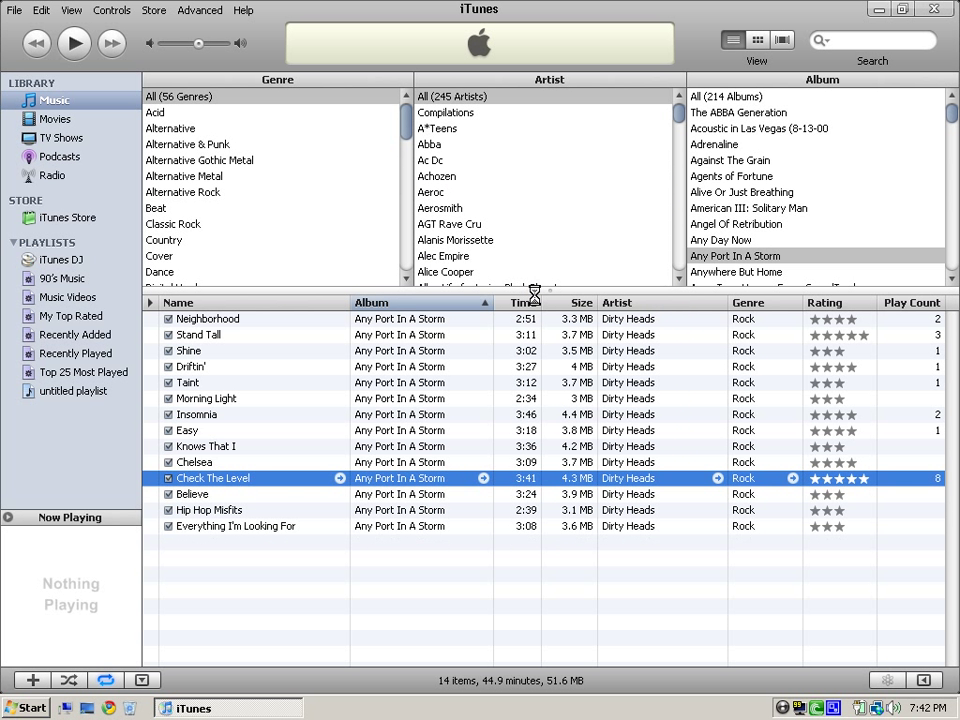
click(444, 414)
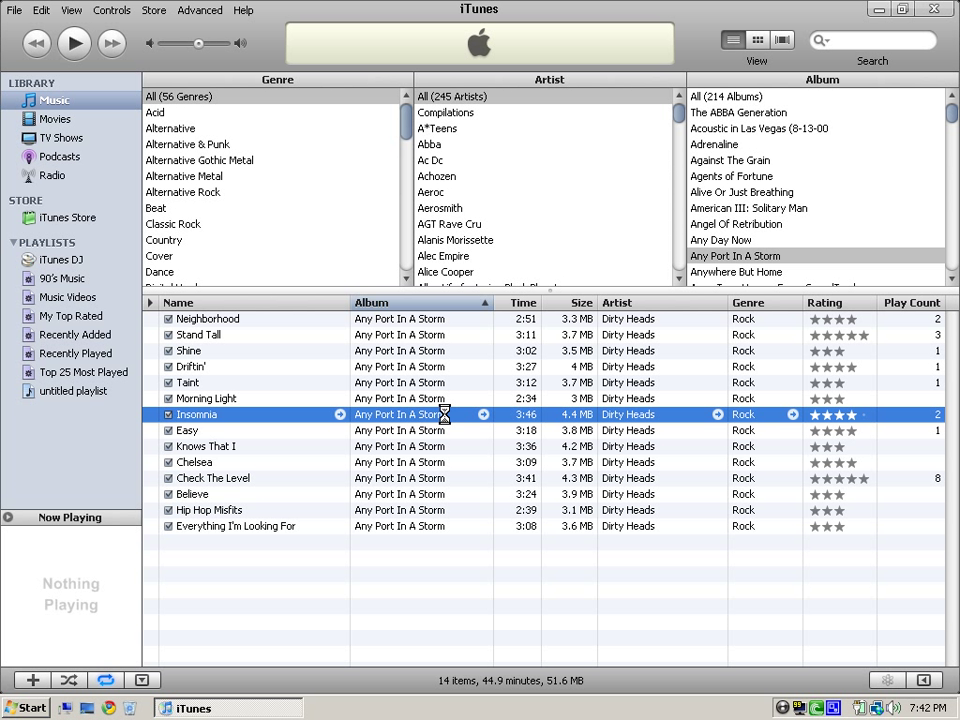
click(63, 11)
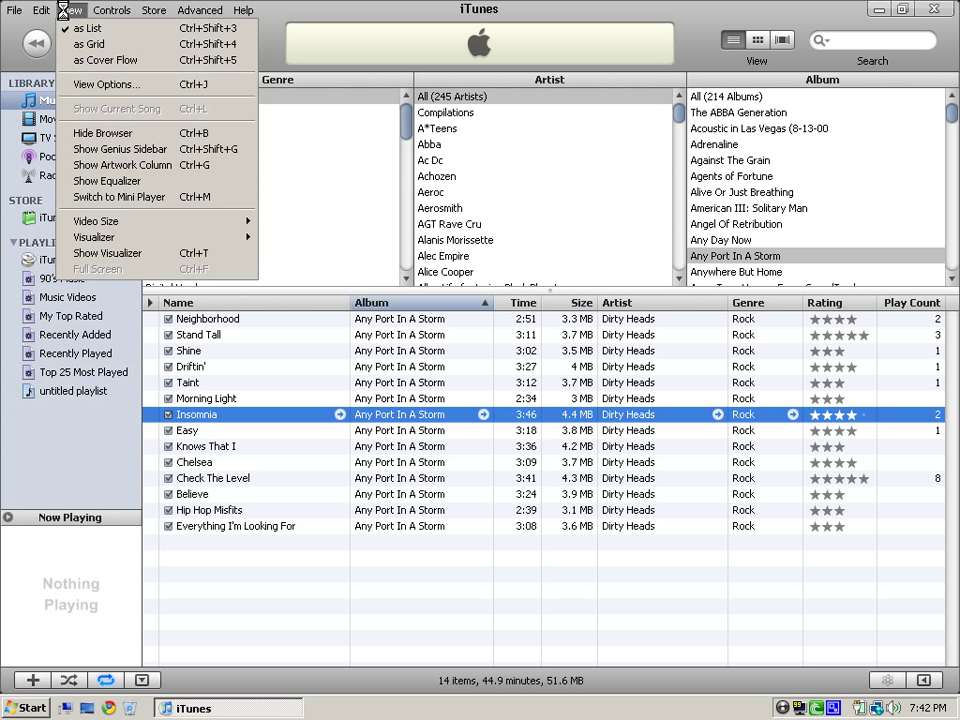
click(60, 156)
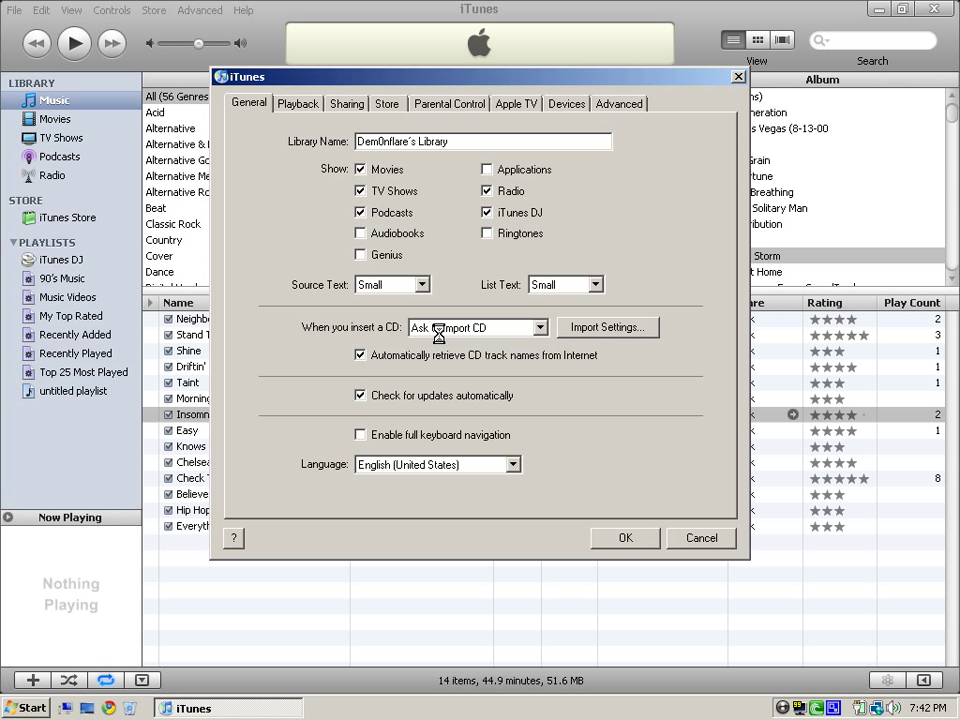
click(583, 327)
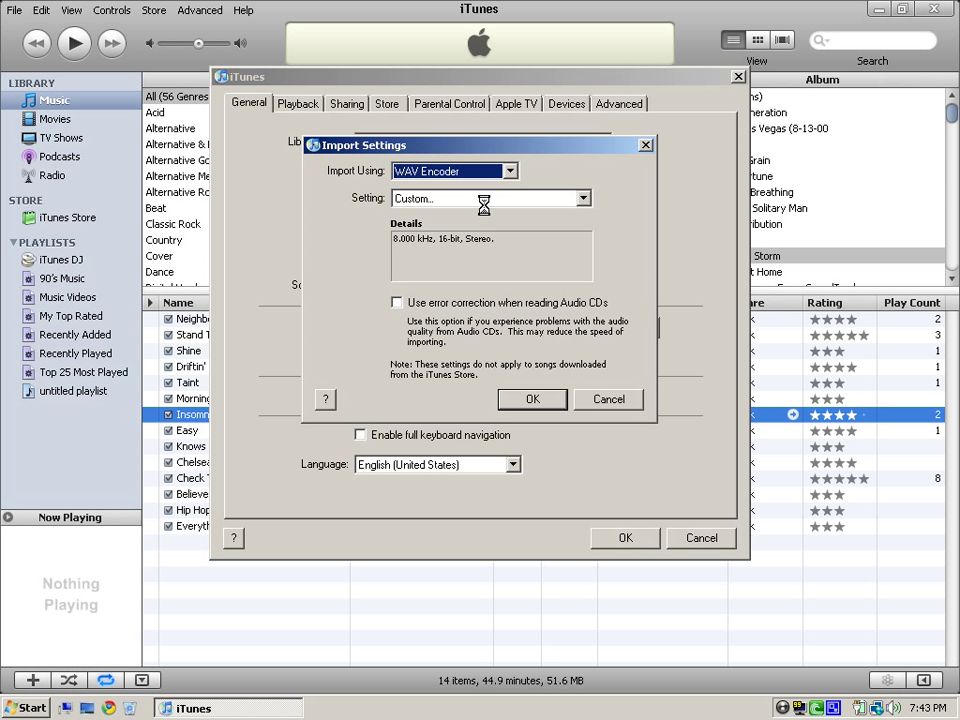
click(600, 401)
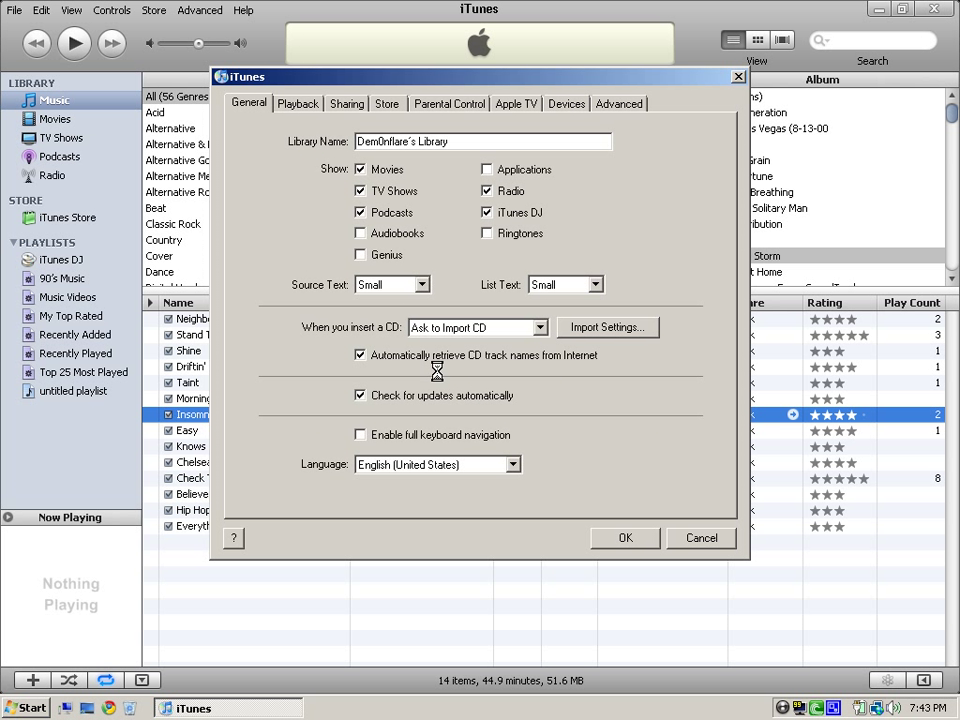
click(579, 332)
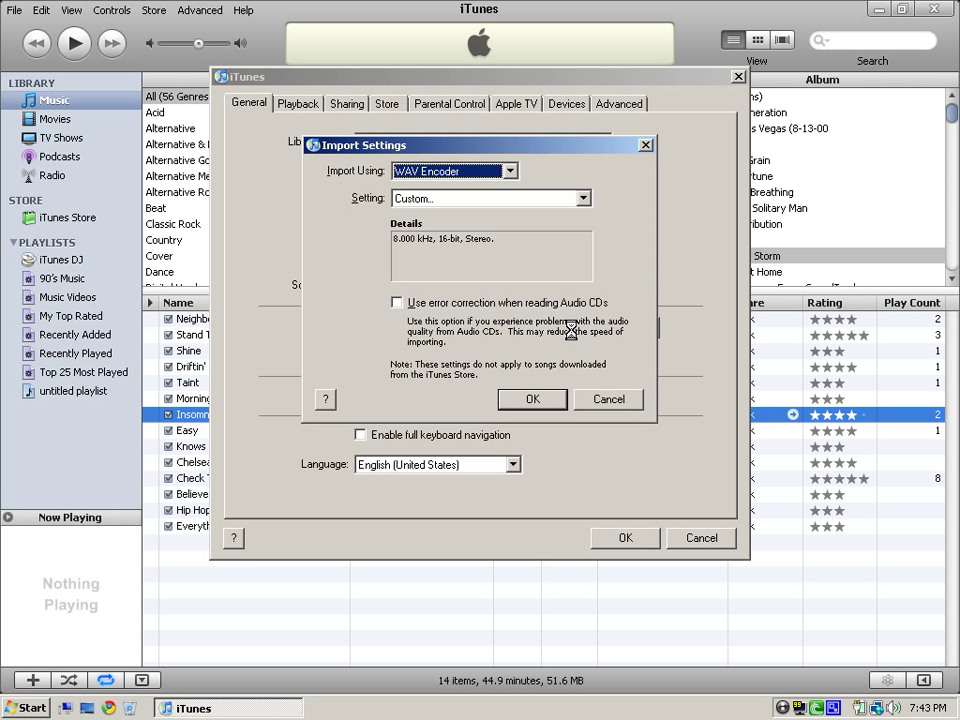
Switch the import encoder back to MP3 Encoder at High Quality (160 kbps)
click(509, 171)
click(499, 224)
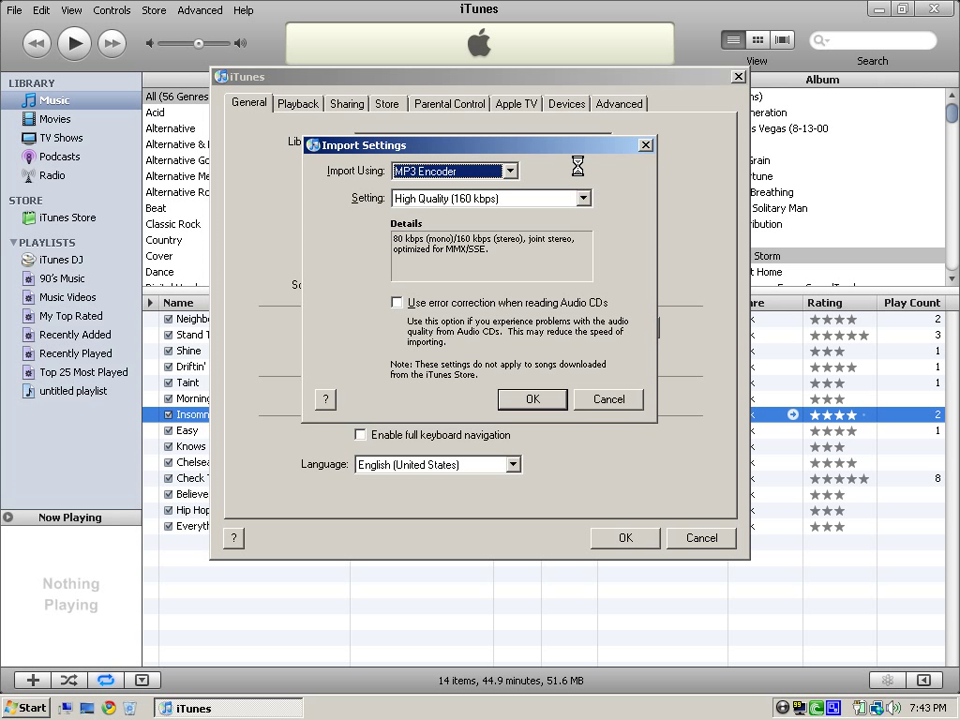
click(528, 397)
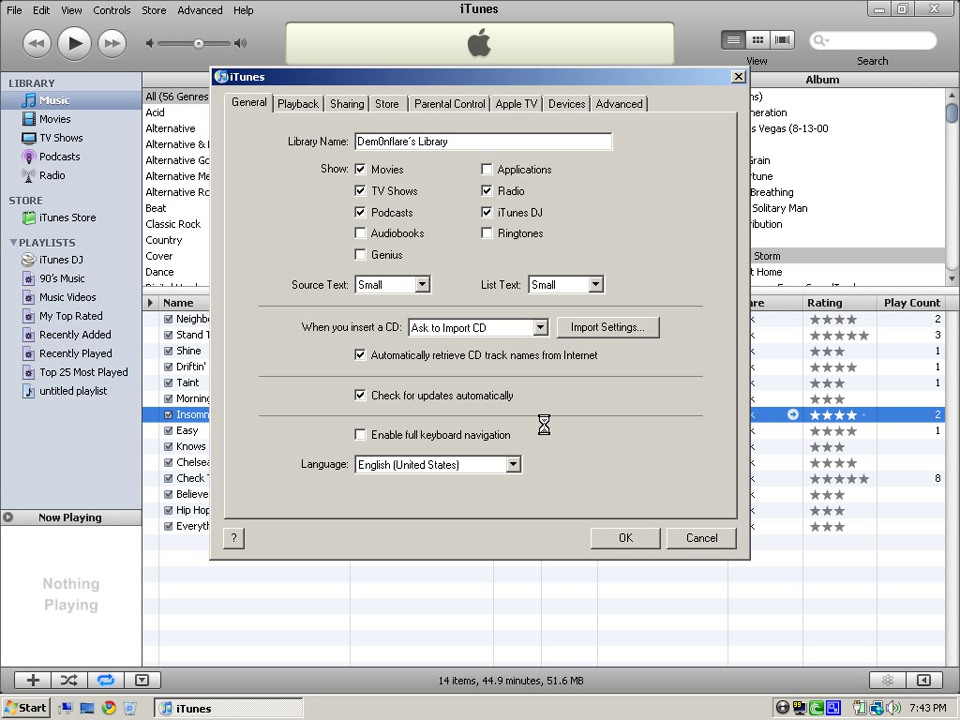
click(615, 528)
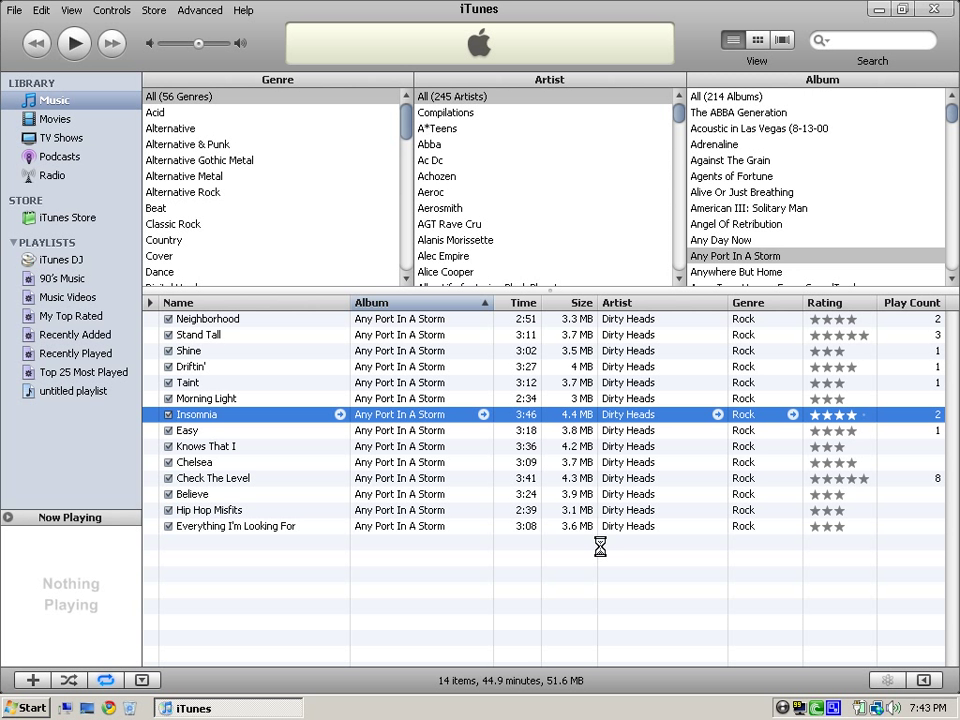